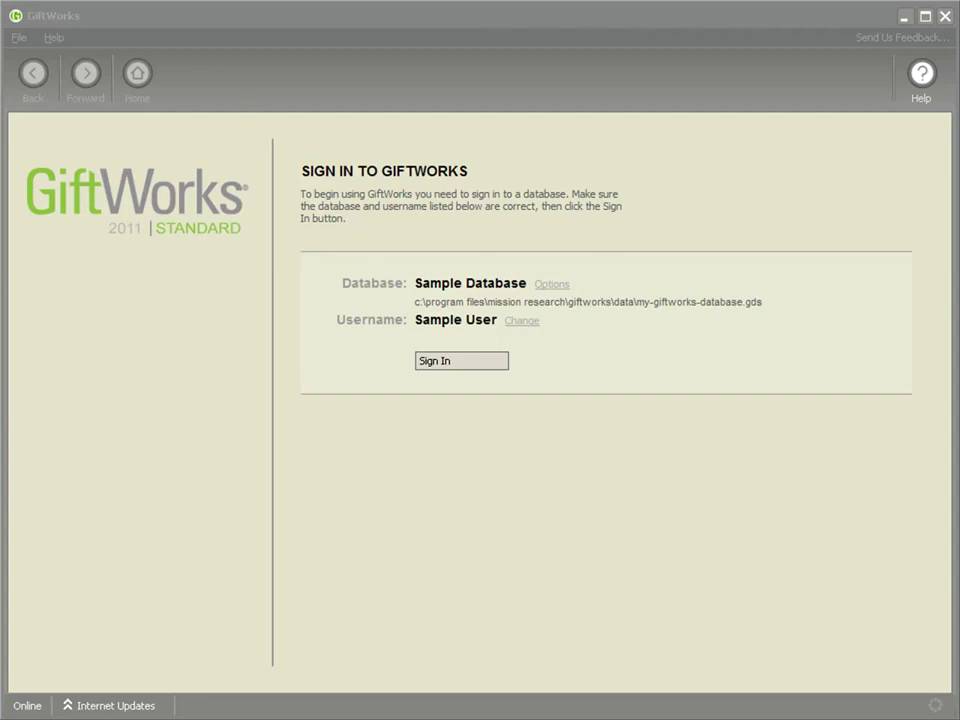
- Sign in to the Sample Database and open Settings > Customize > Manage Donor Custom Fields
left_click(455, 366)
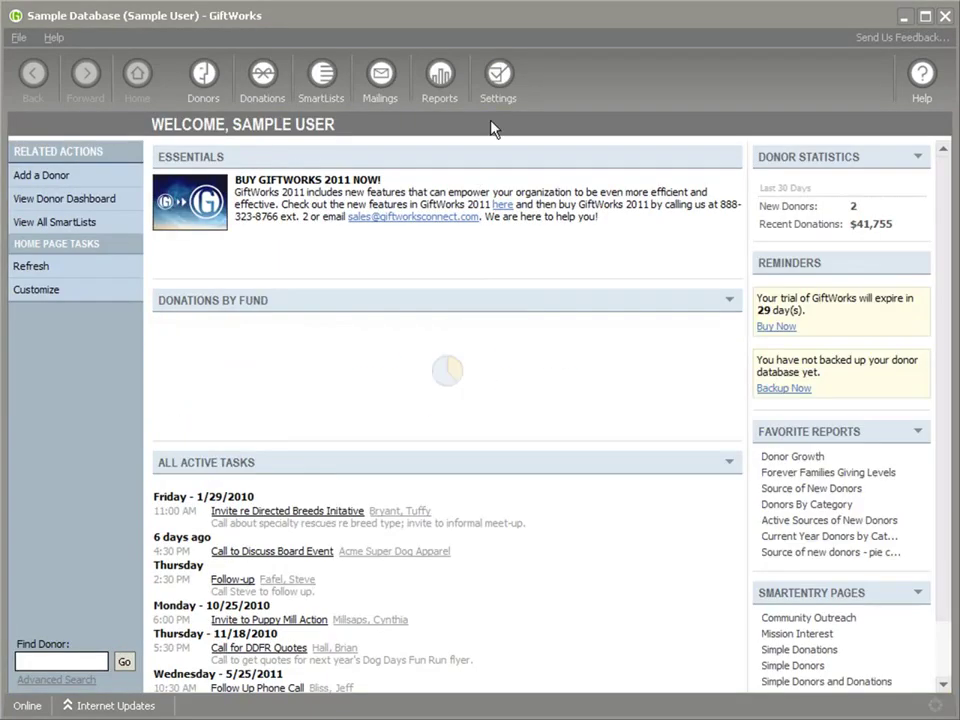
left_click(499, 94)
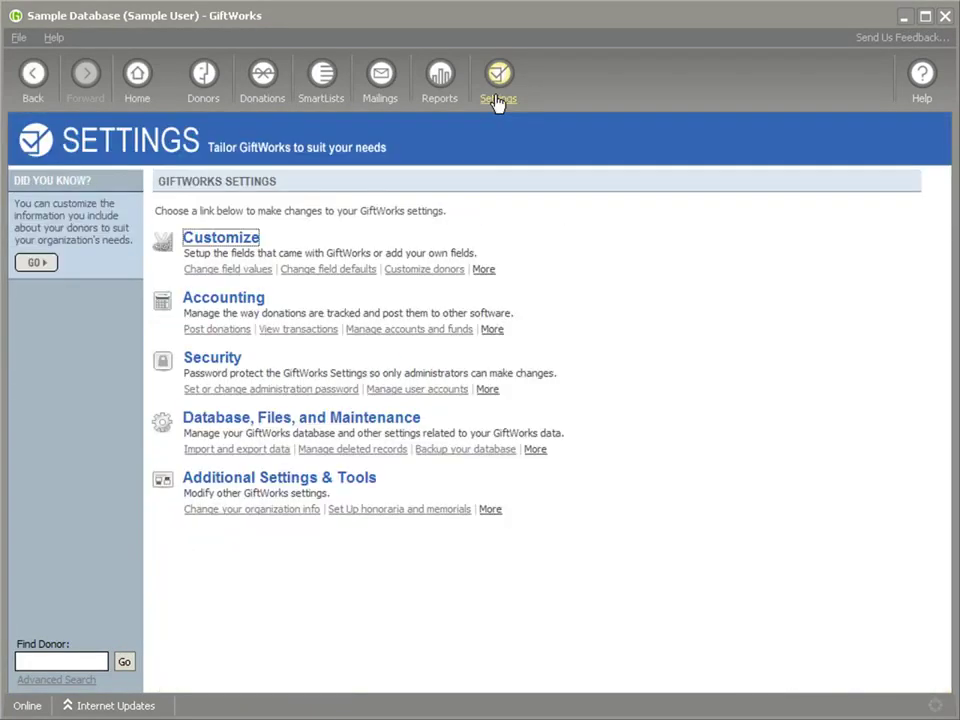
left_click(231, 240)
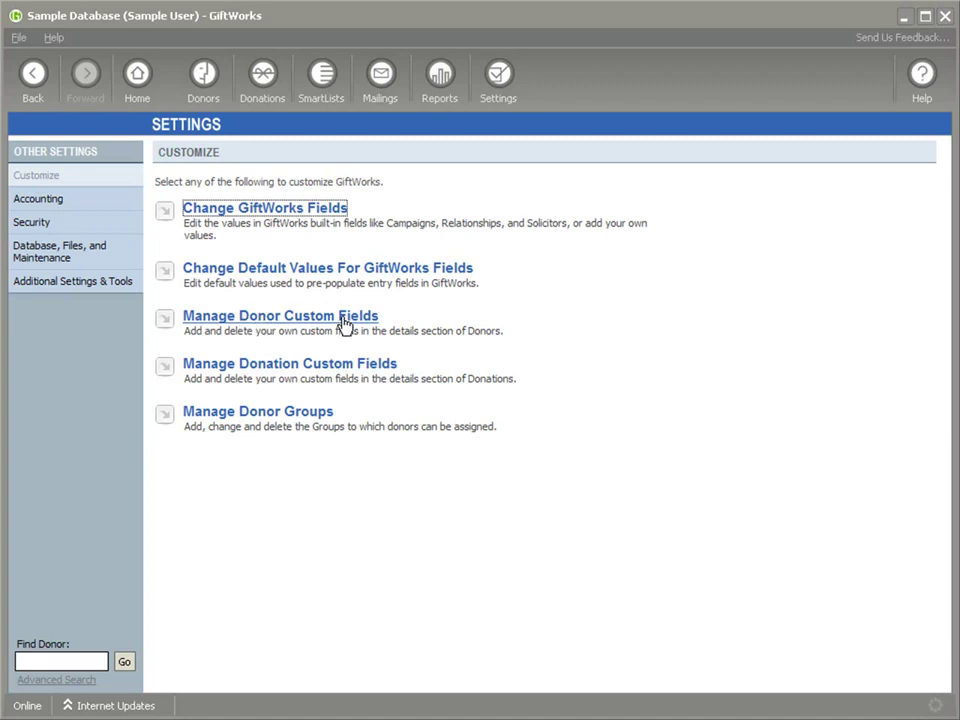
left_click(285, 318)
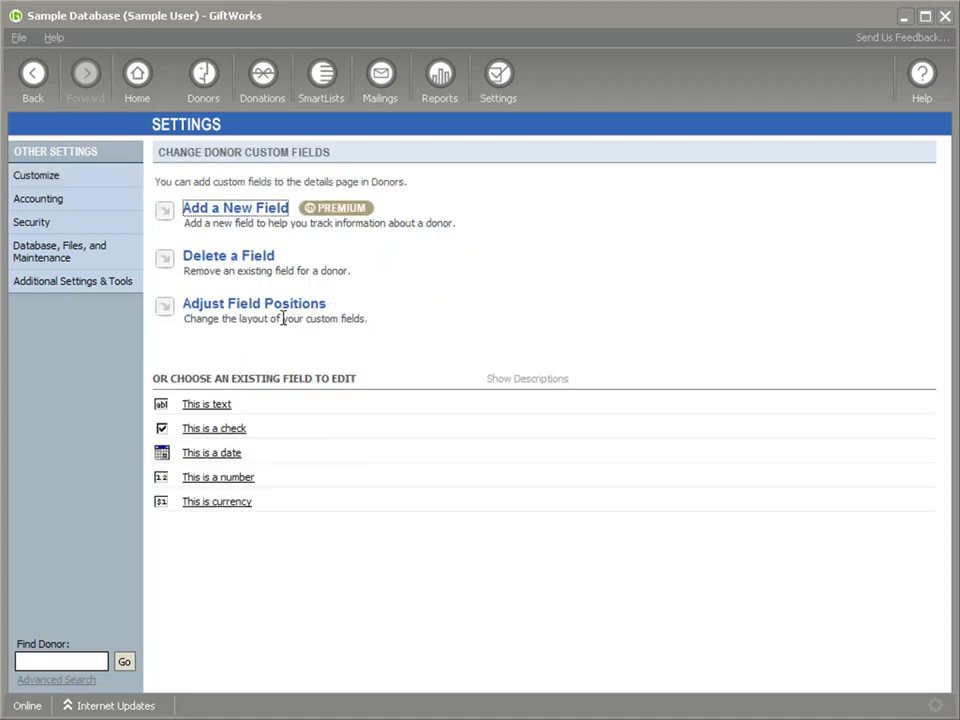
left_click(255, 213)
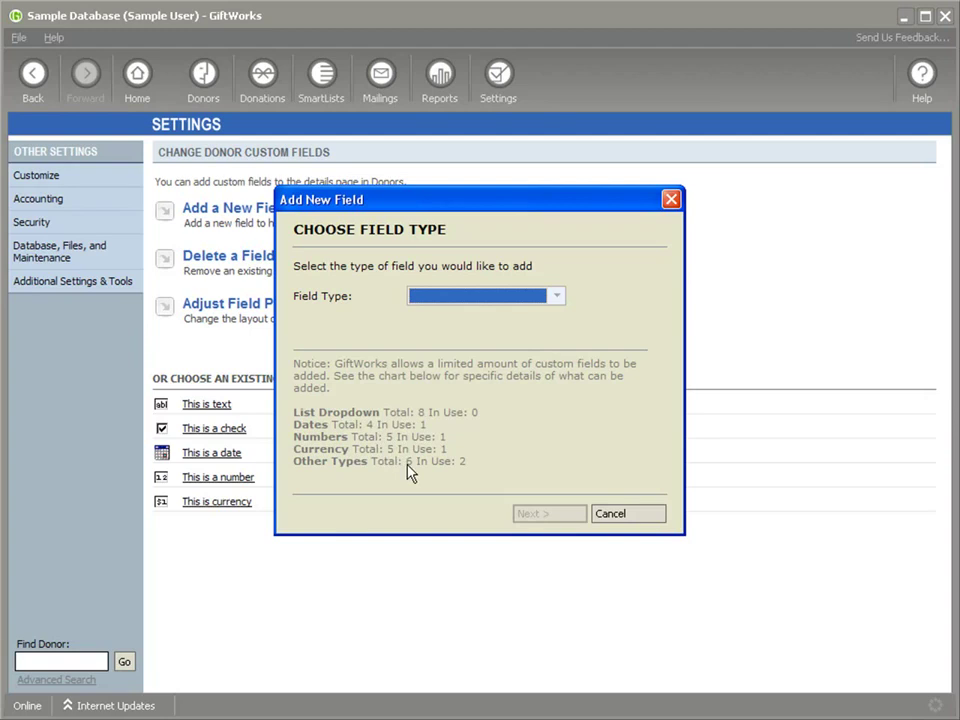
left_click(614, 515)
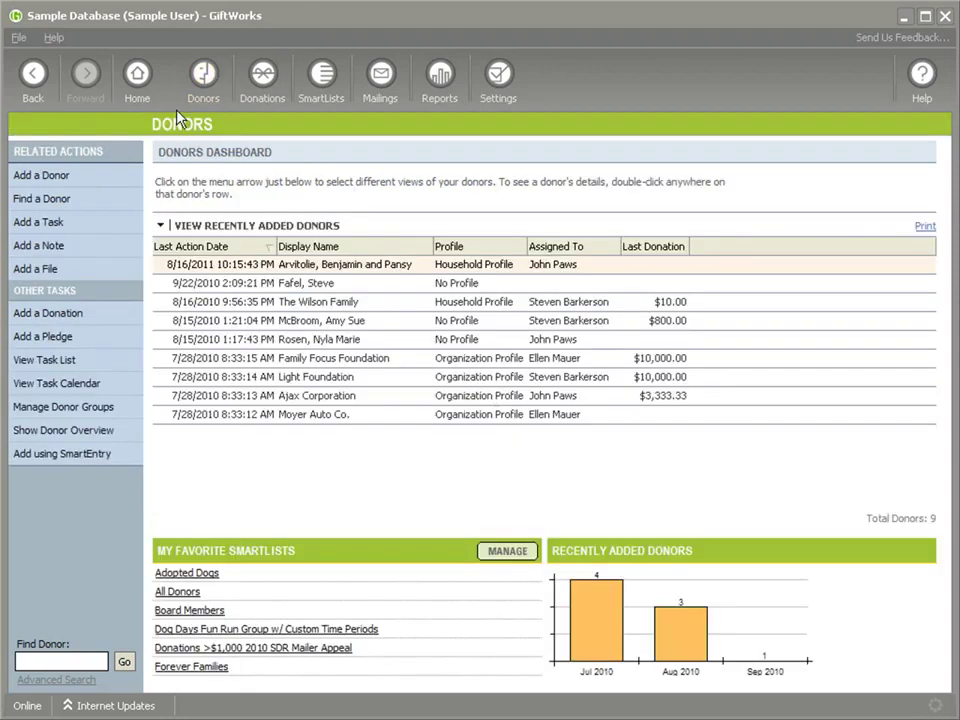
- Edit the second listed donor and set its number custom field to 3.44
right_click(289, 284)
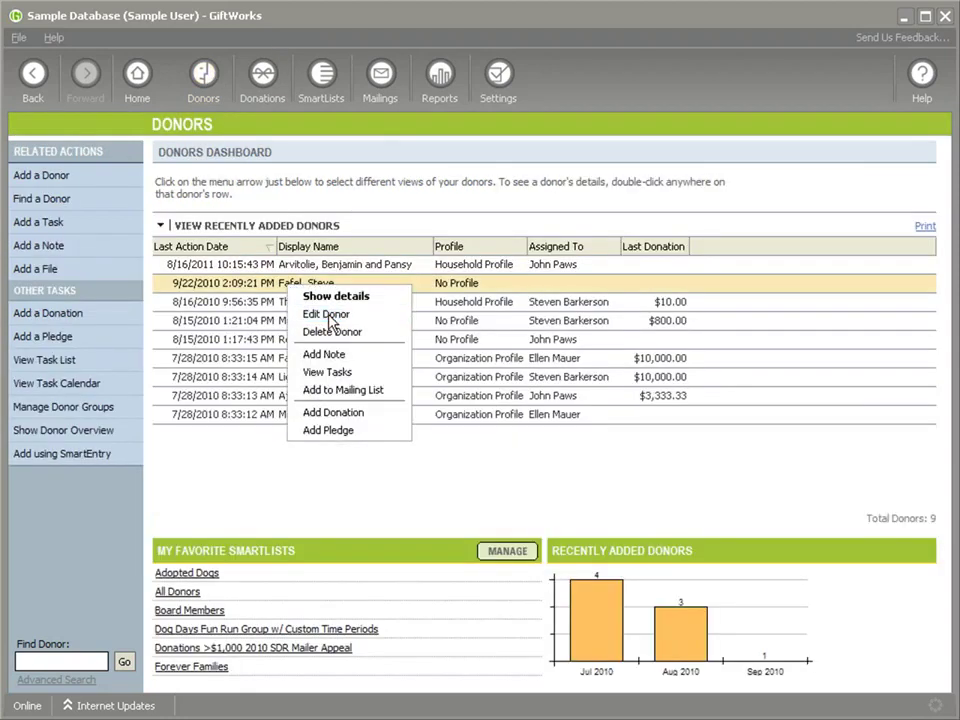
key("Return")
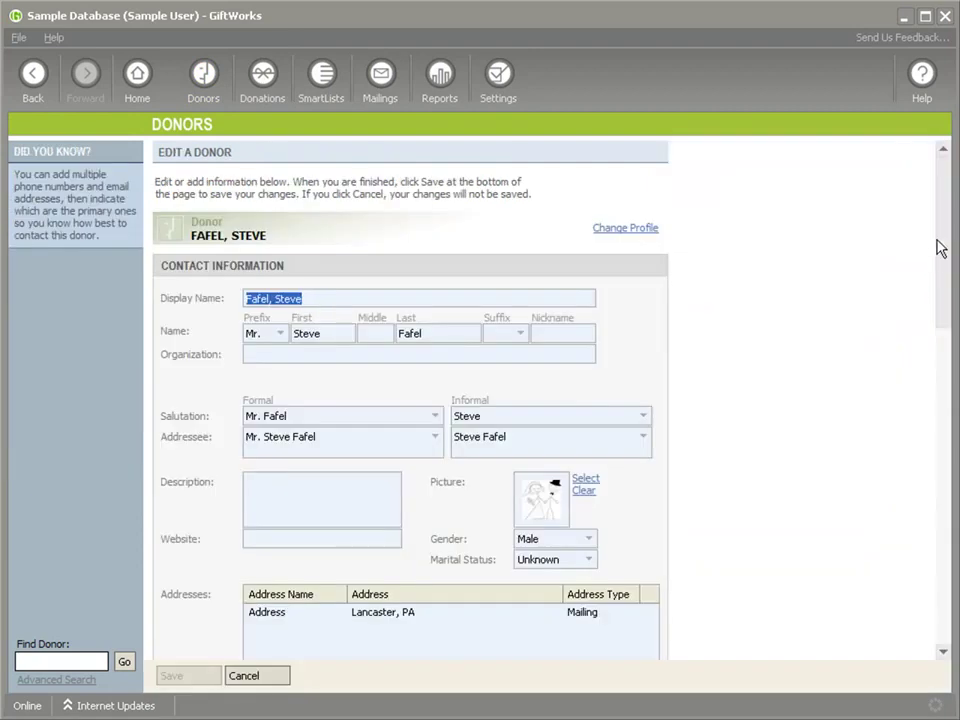
left_click_drag(936, 246, 938, 678)
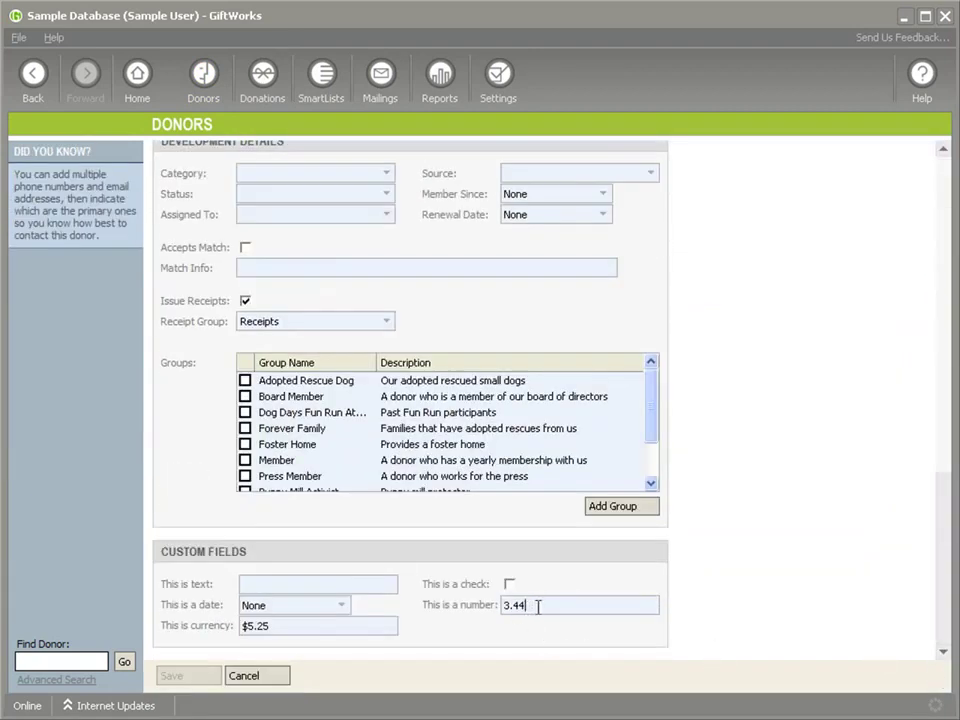
left_click_drag(538, 606, 502, 612)
type("3.44")
key("BackSpace")
key("BackSpace")
type("44")
- Enter $2.34 in the donor's currency custom field
key("Tab")
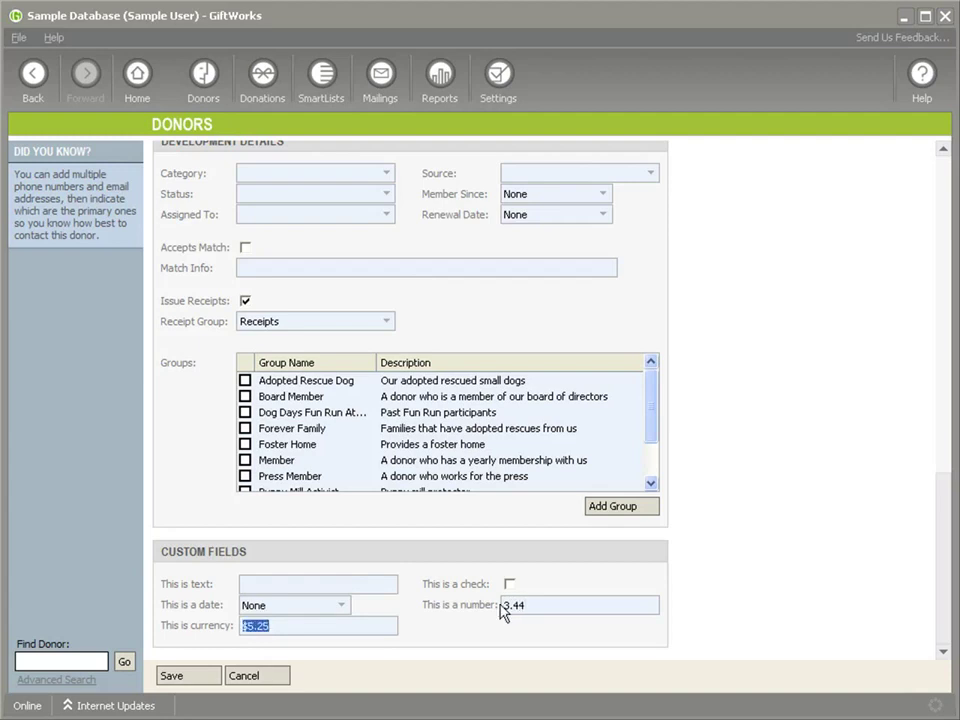
type("$6")
key("BackSpace")
key("BackSpace")
type("$2.34")
- Save the donor's custom values and start a new Donors SmartList
left_click(195, 679)
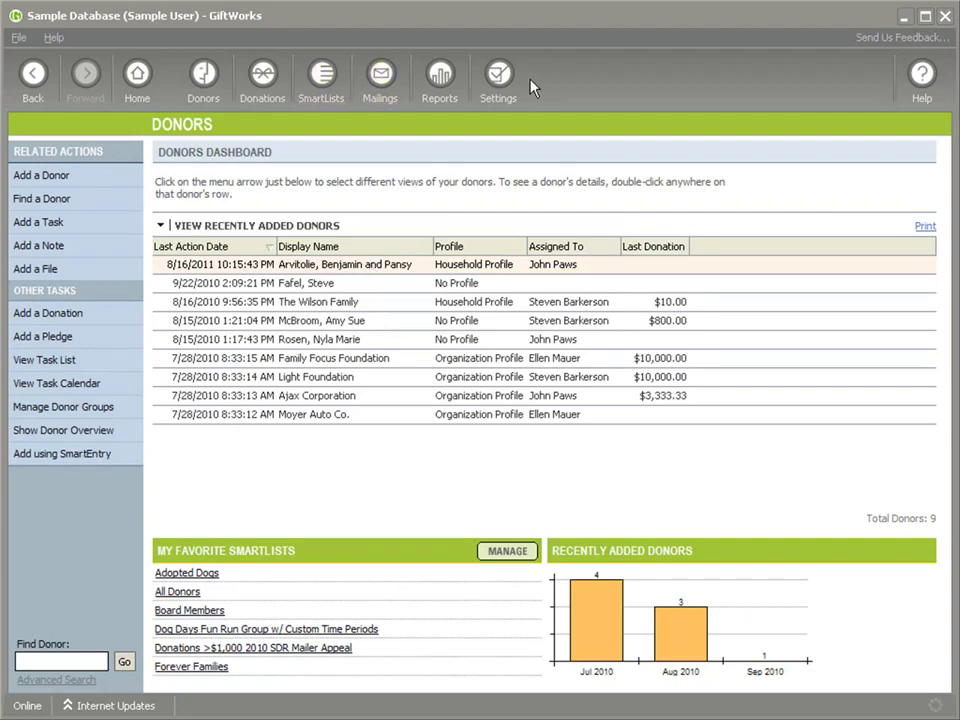
left_click(324, 80)
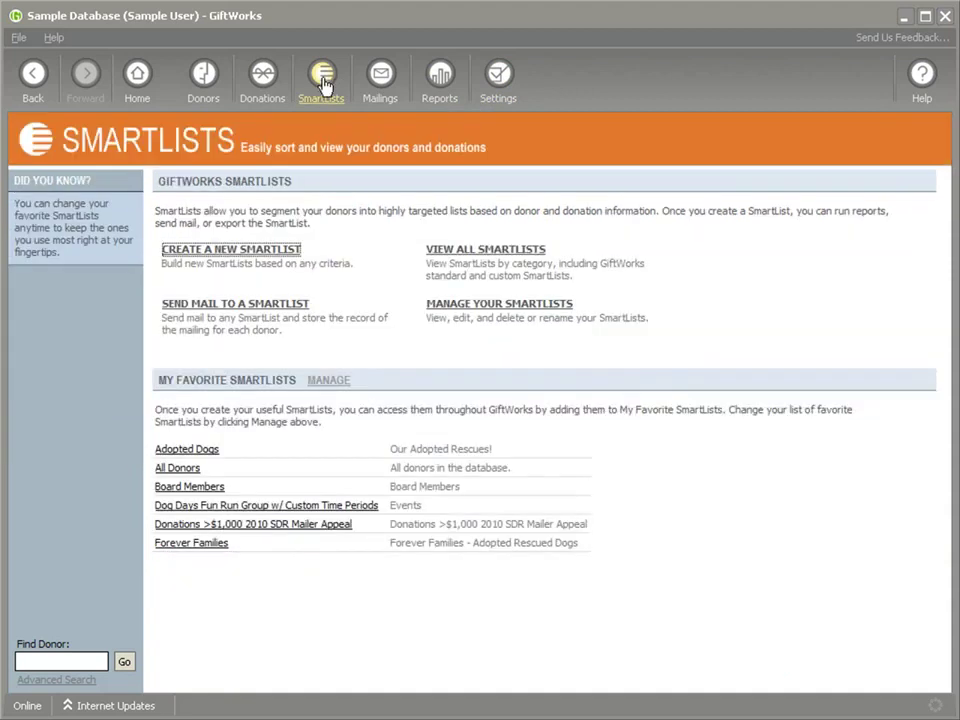
left_click(238, 250)
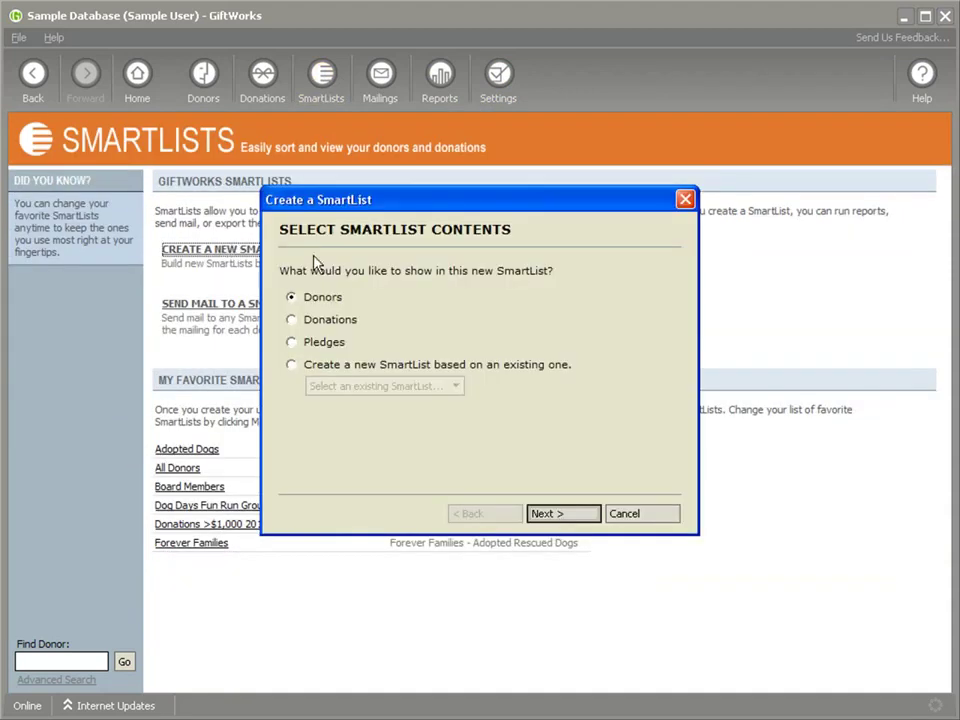
left_click(548, 514)
- Add the Donor Custom Fields criterion 'This is a number' is less than 0
left_click(443, 272)
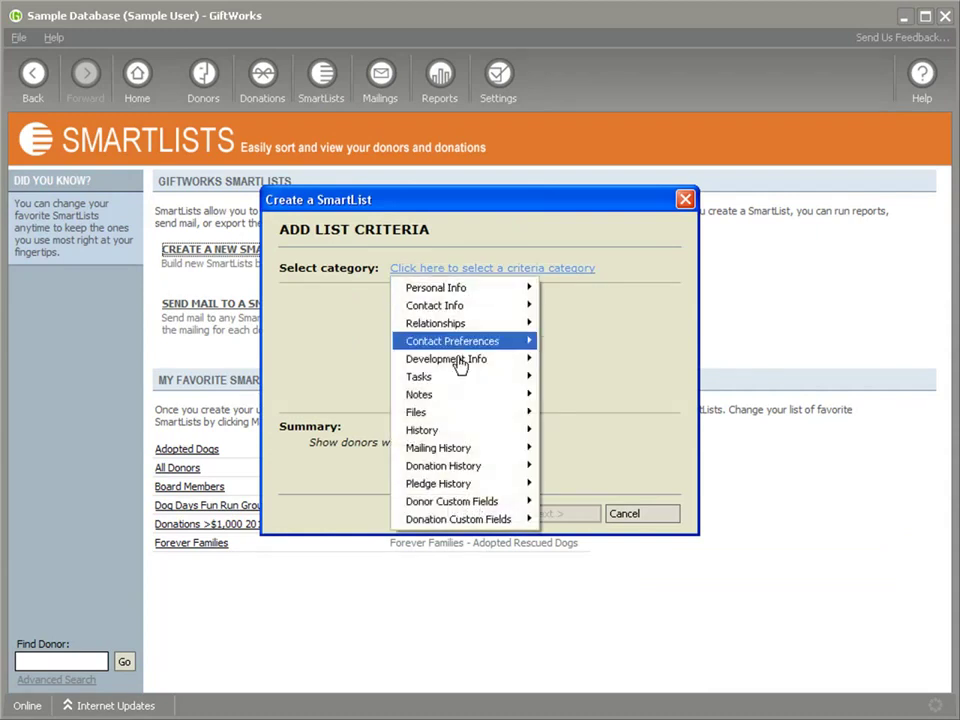
mouse_move(472, 509)
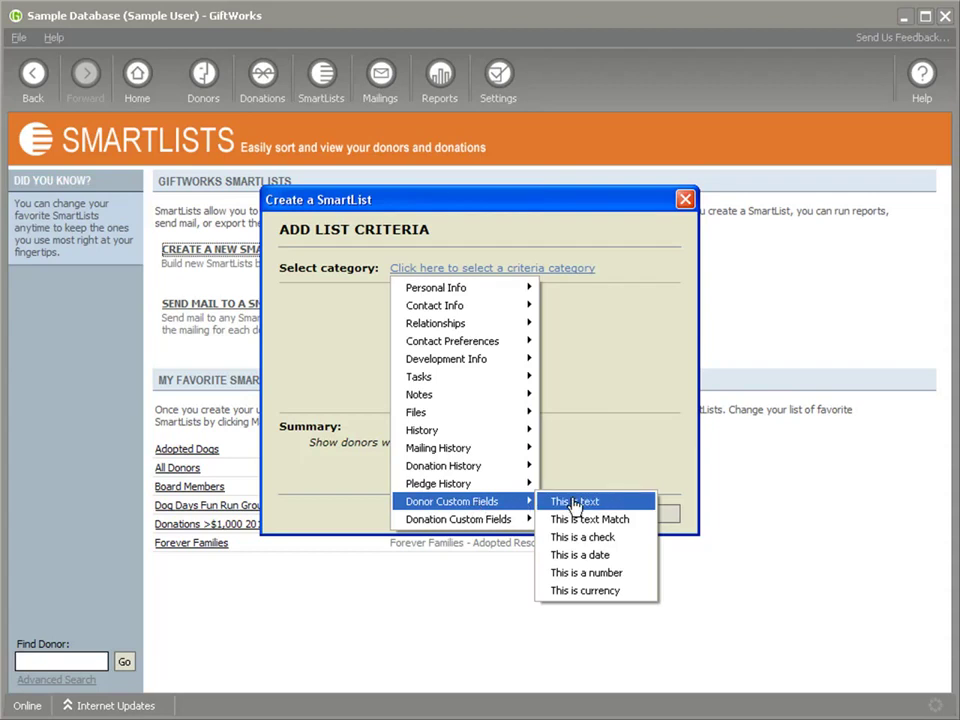
left_click(587, 573)
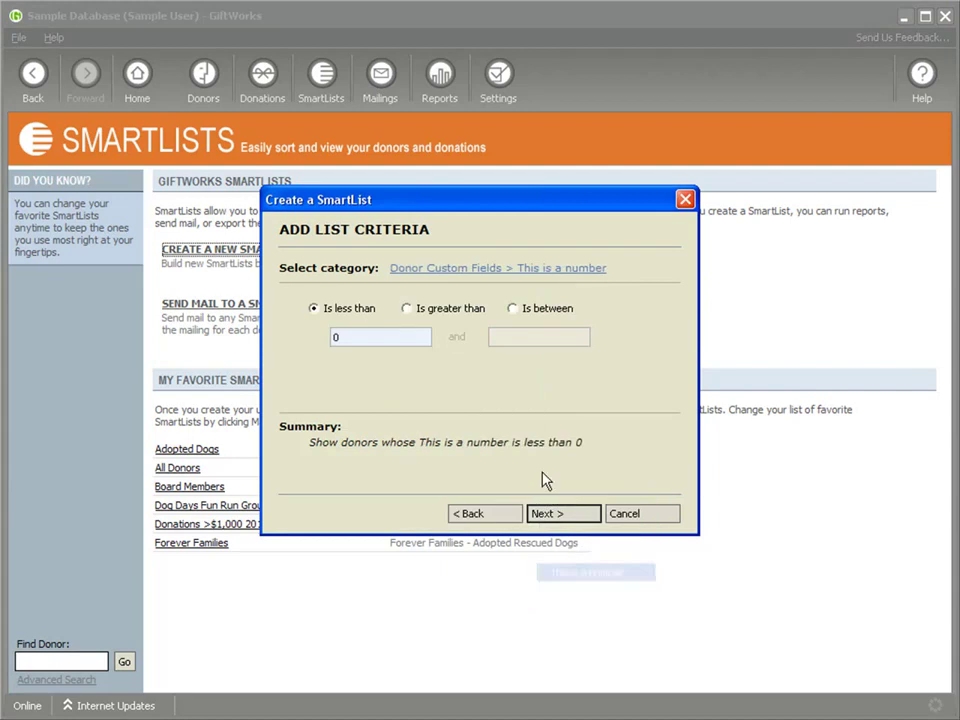
left_click(406, 309)
left_click(316, 310)
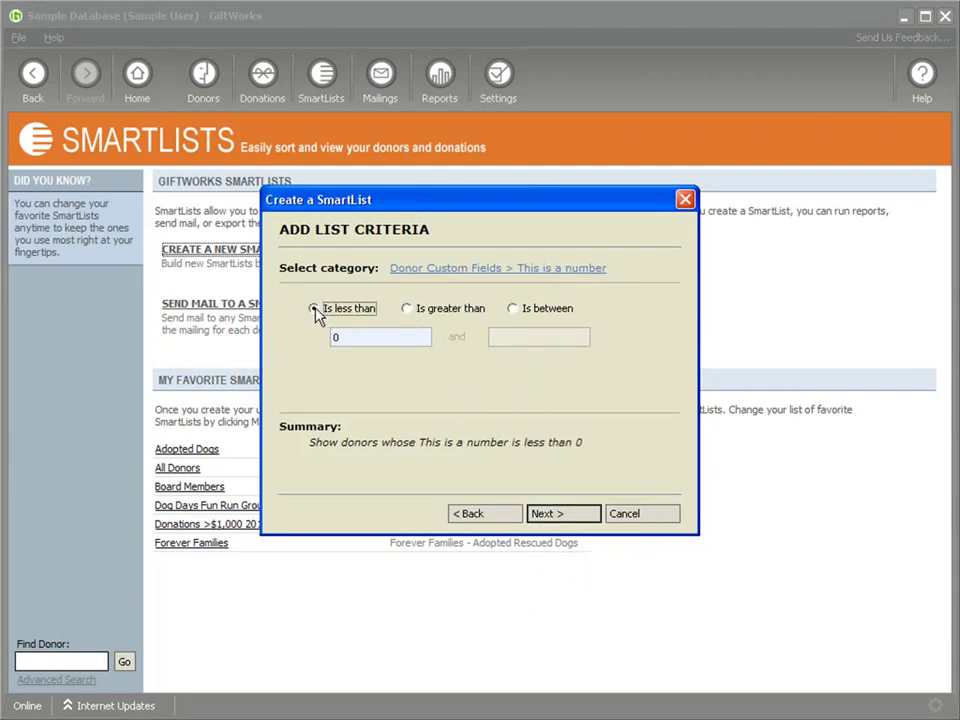
left_click(527, 312)
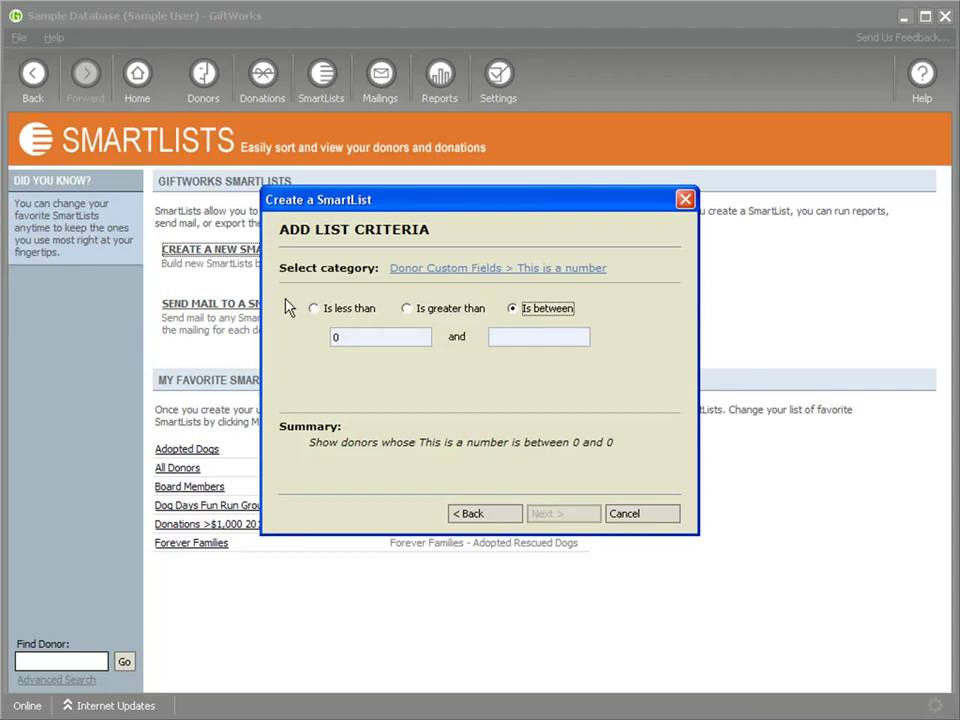
left_click(326, 311)
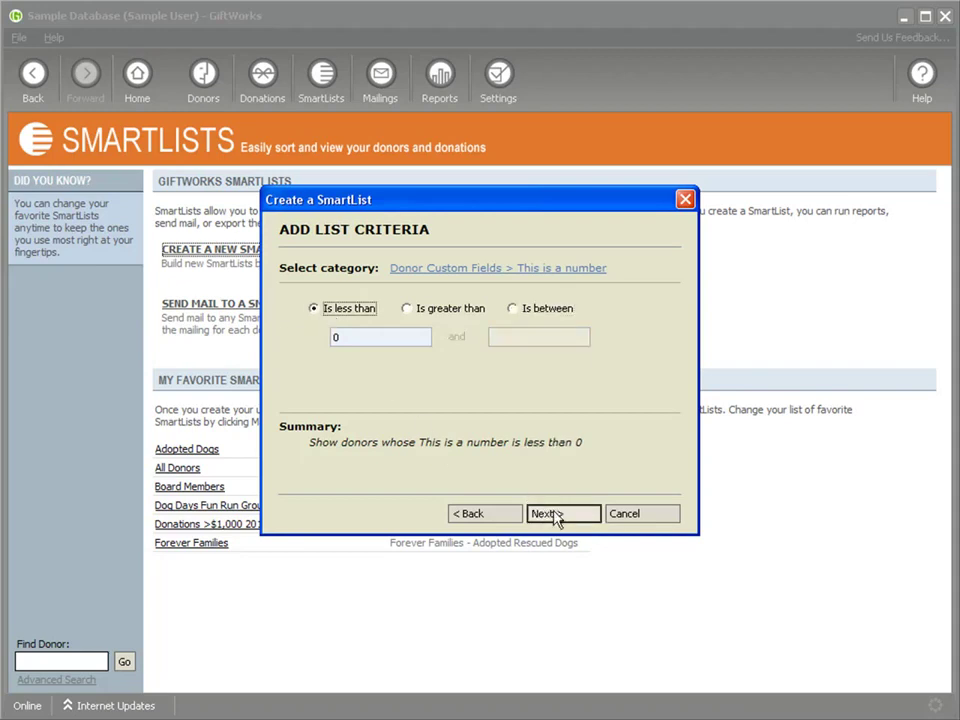
- Close the SmartList window and open the Donors Blank Letter template from the Letter Library
left_click(646, 514)
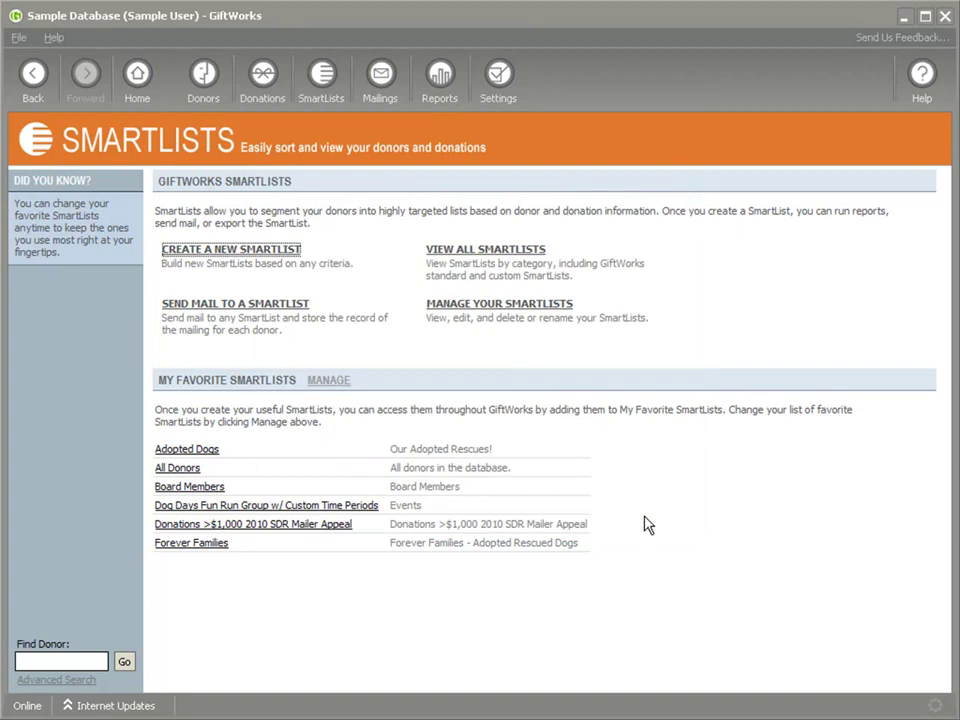
left_click(381, 78)
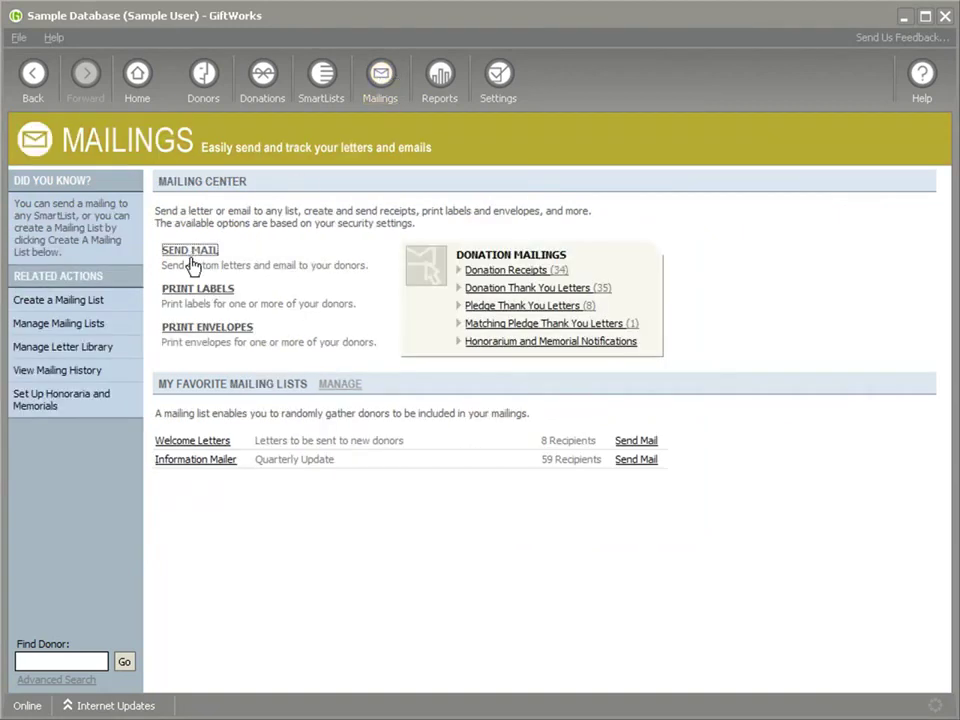
left_click(56, 347)
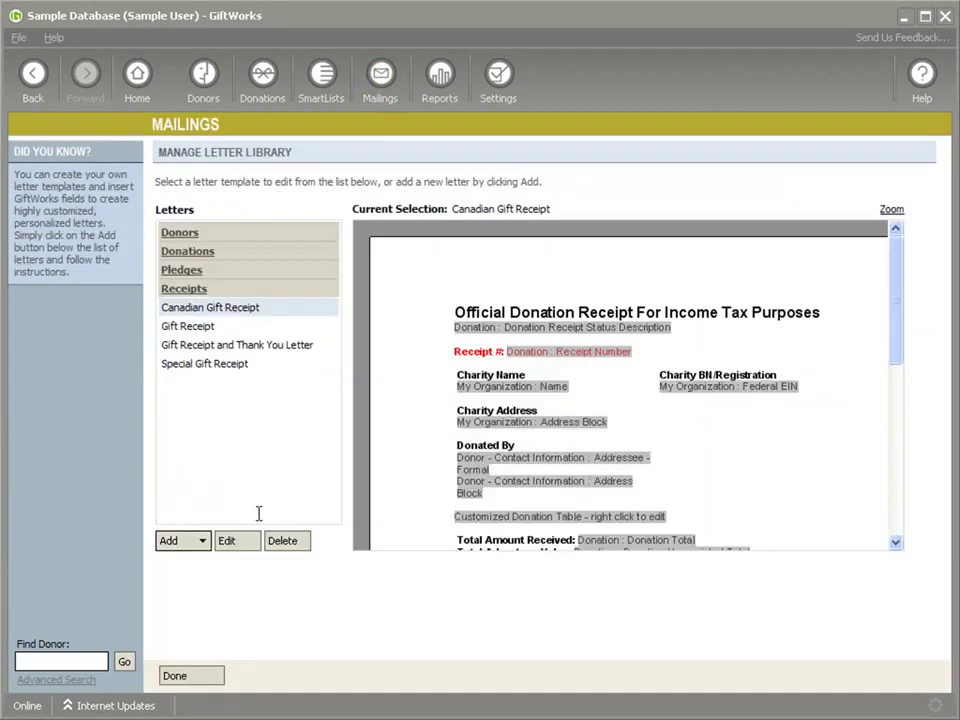
left_click(178, 236)
left_click(189, 271)
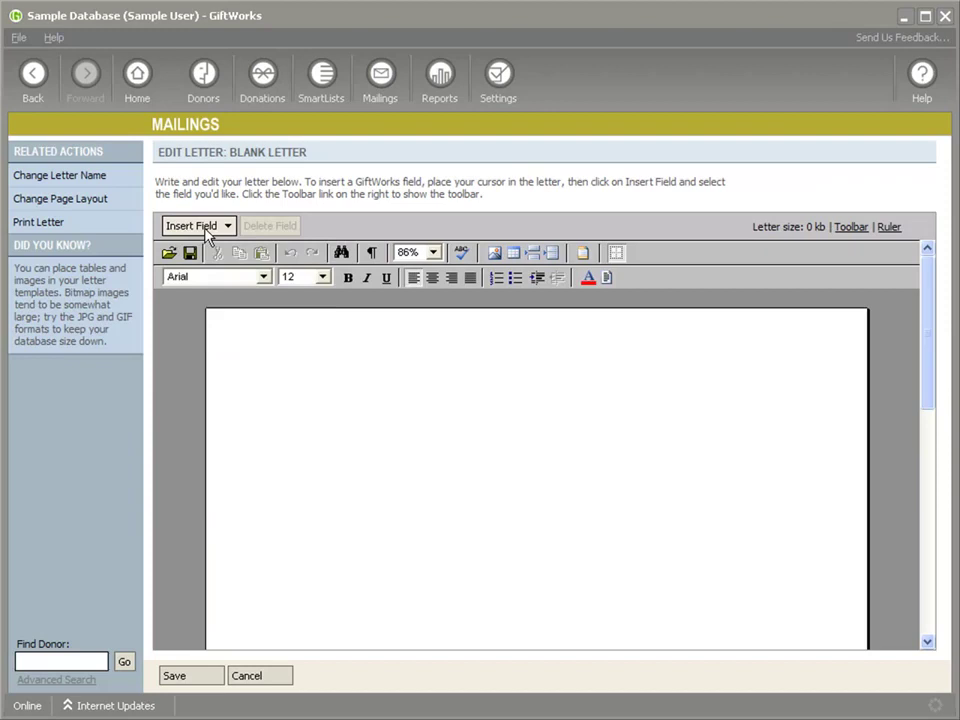
- Start creating a new SmartField to insert into the letter
left_click(205, 228)
mouse_move(212, 335)
left_click(380, 336)
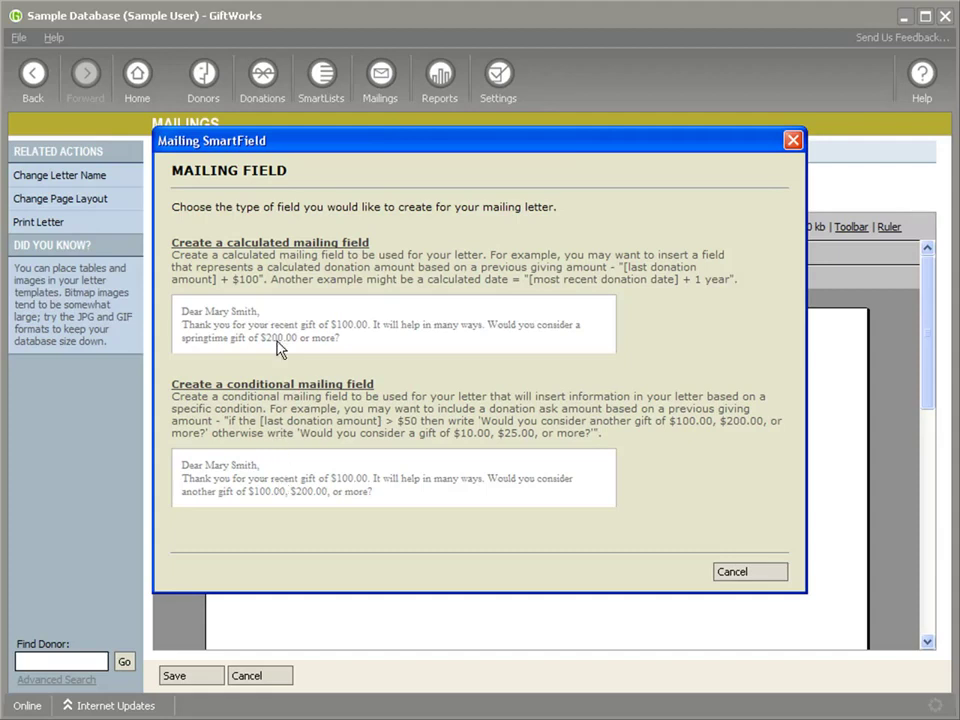
left_click(258, 244)
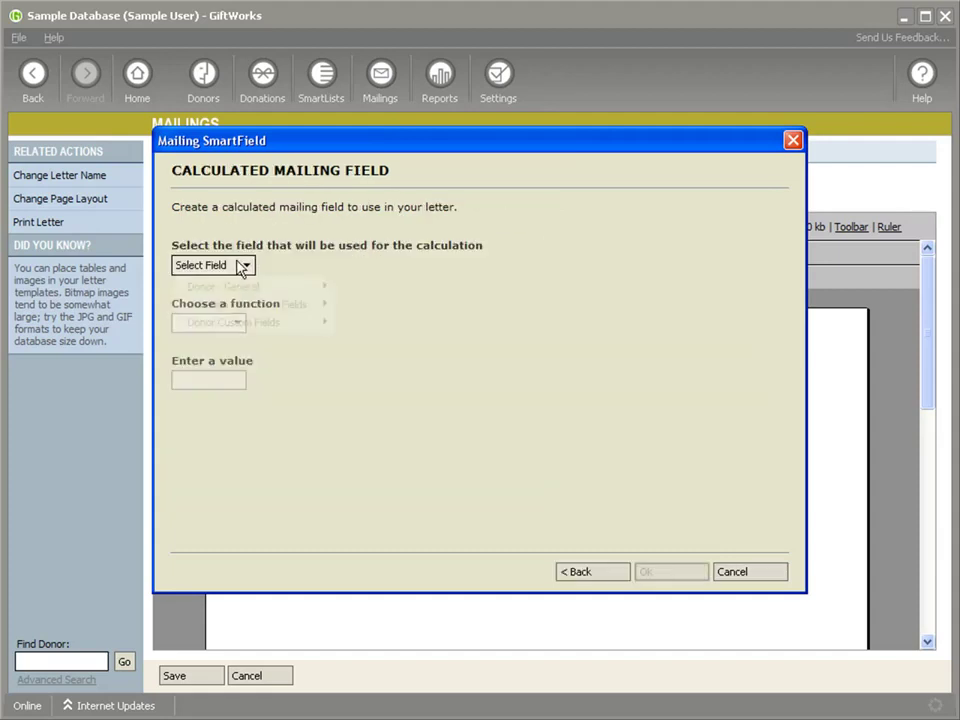
left_click(246, 265)
mouse_move(289, 326)
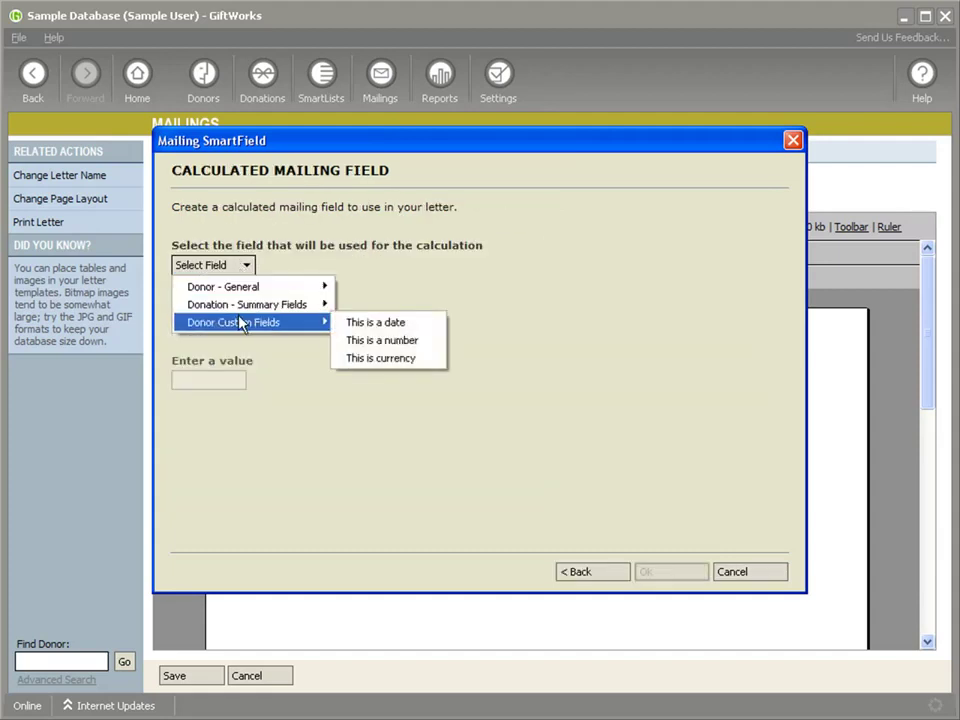
left_click(380, 340)
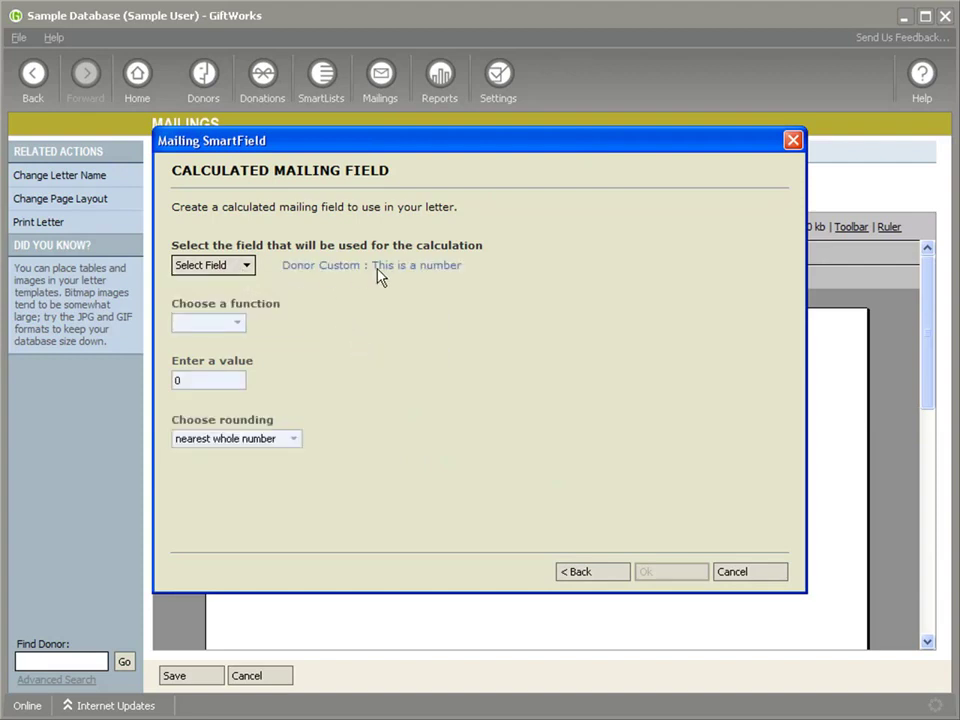
left_click(240, 322)
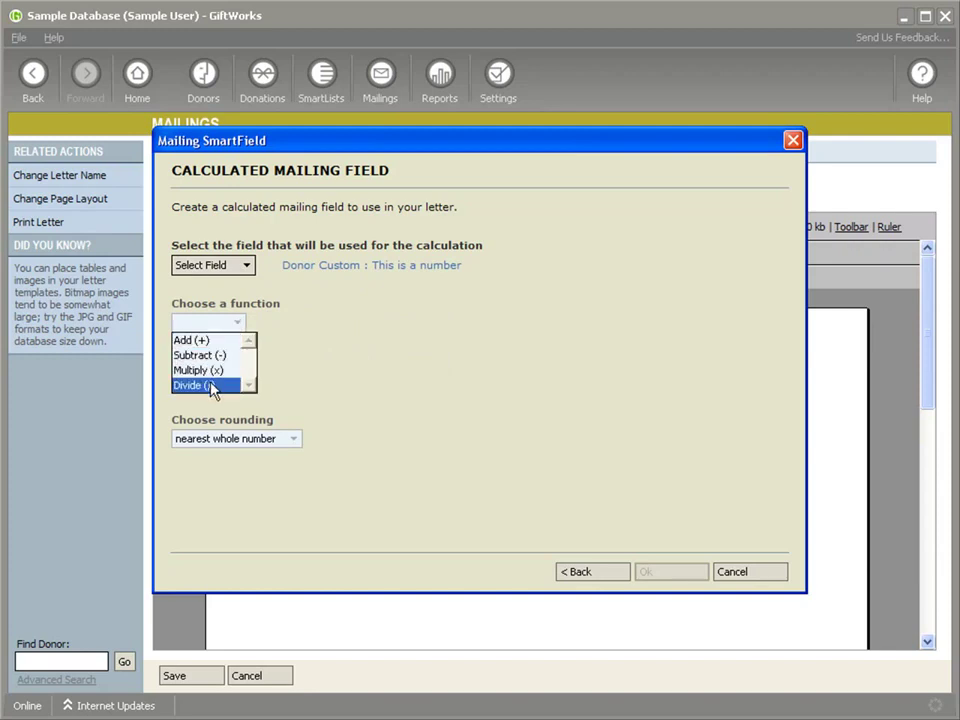
left_click(192, 340)
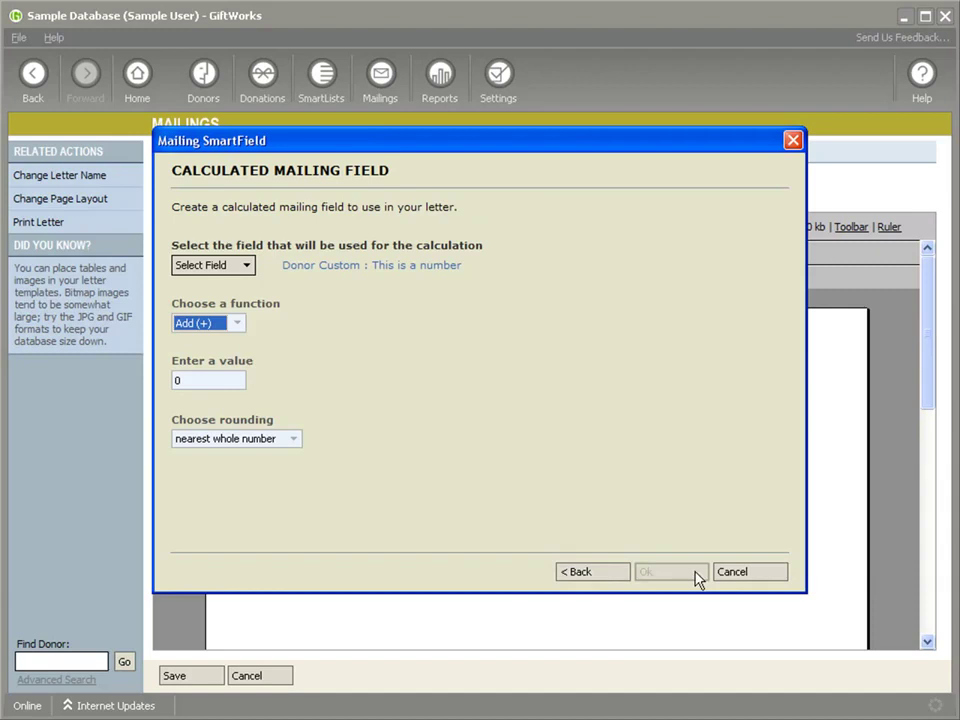
left_click(617, 574)
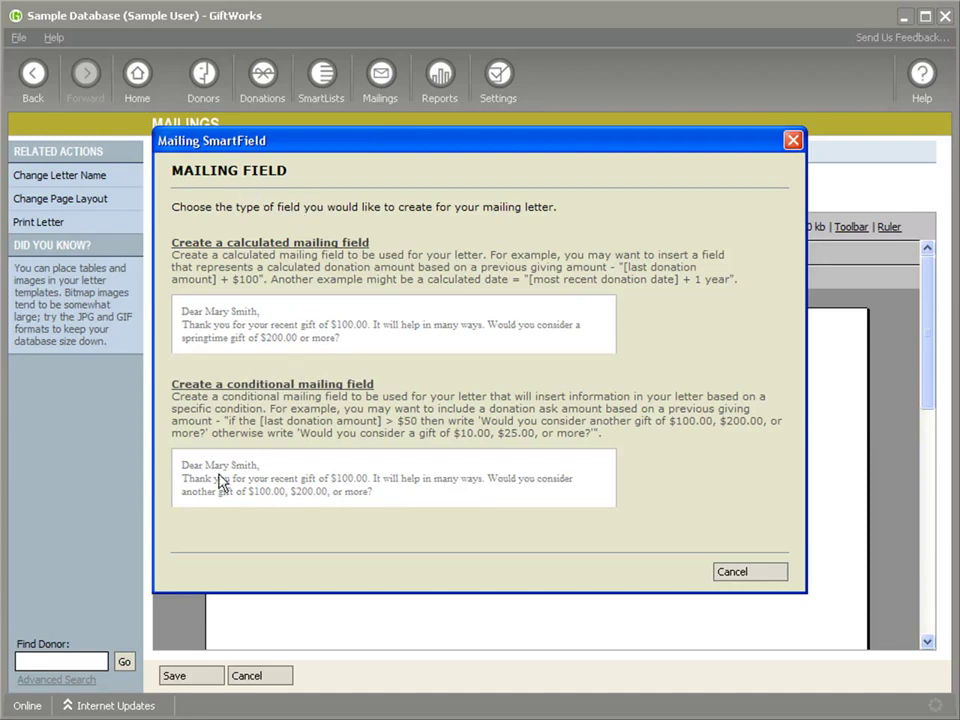
left_click(750, 576)
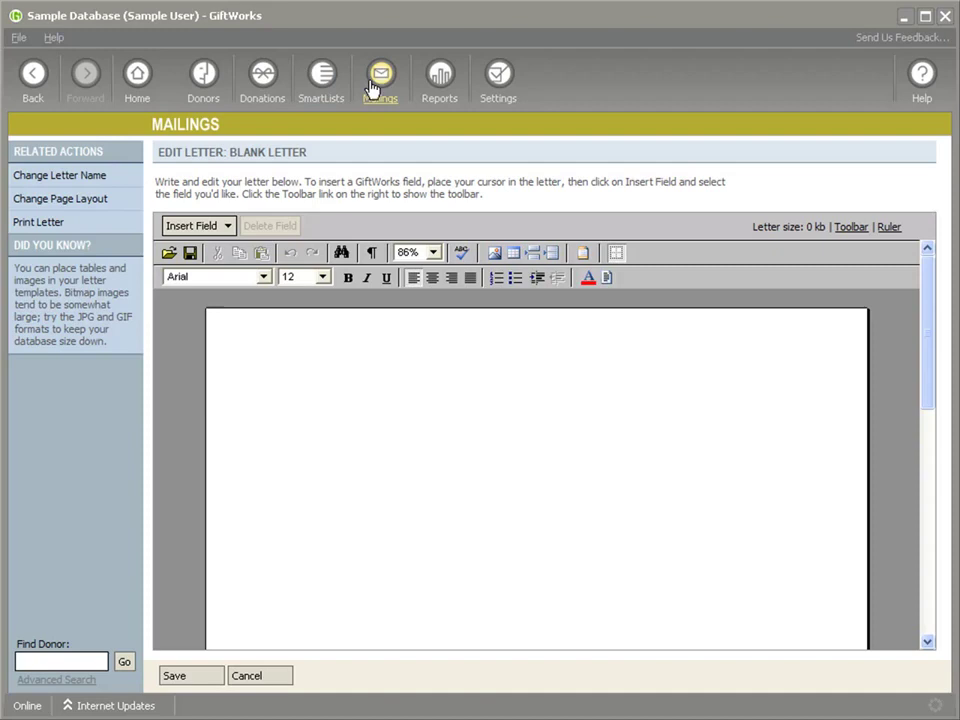
- Discard the letter edits and run Donors by SmartList for 'stuff today', totalling 6.67 and $102.79
left_click(440, 78)
left_click(330, 461)
left_click(238, 251)
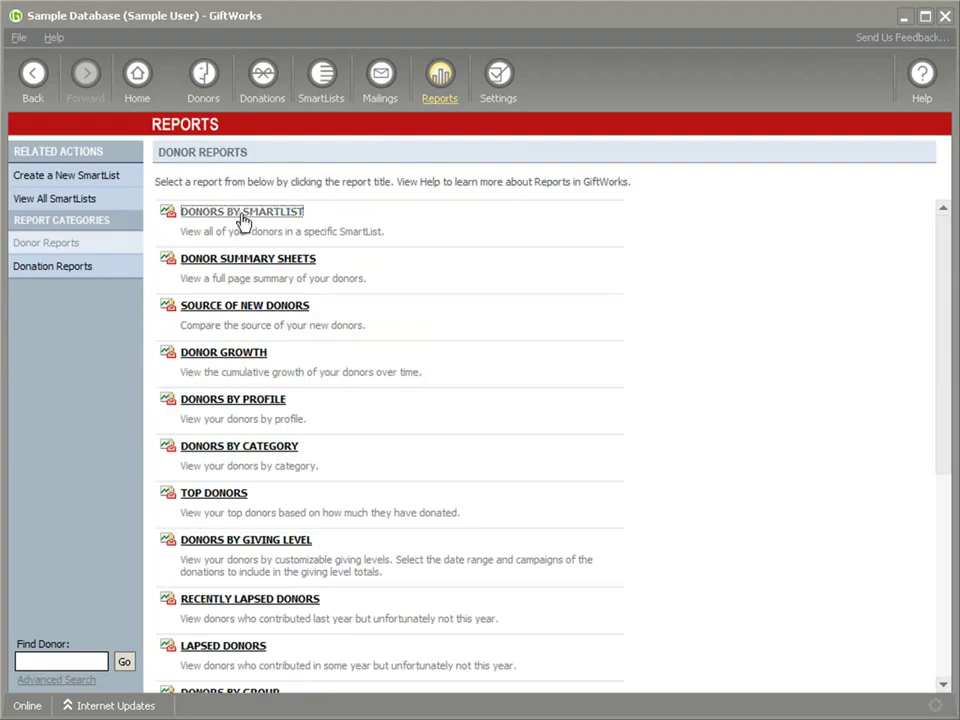
left_click(240, 211)
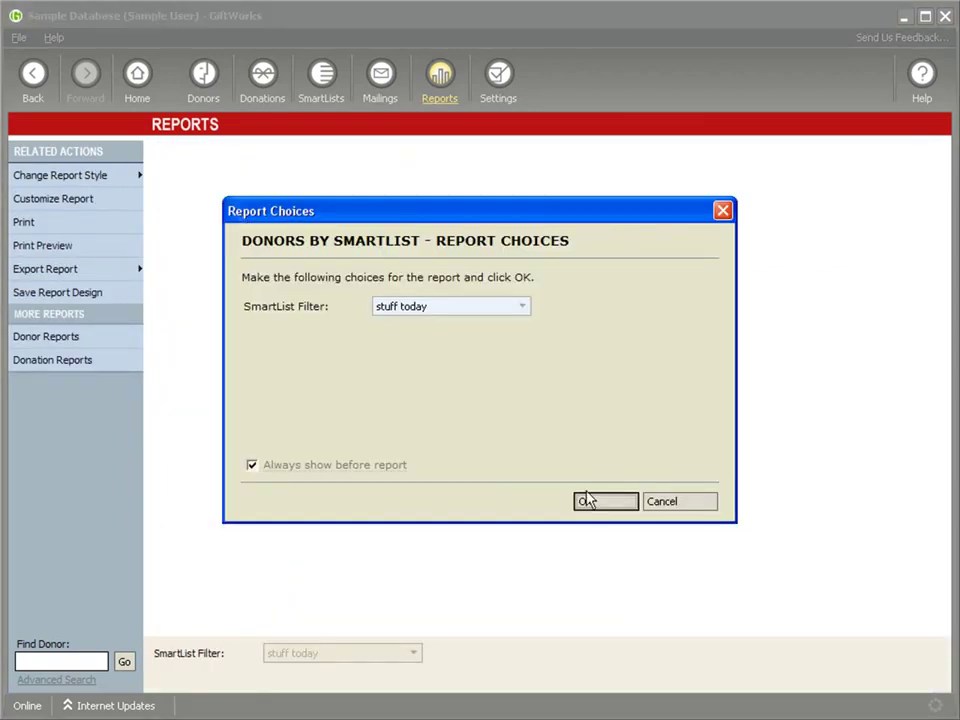
left_click(598, 505)
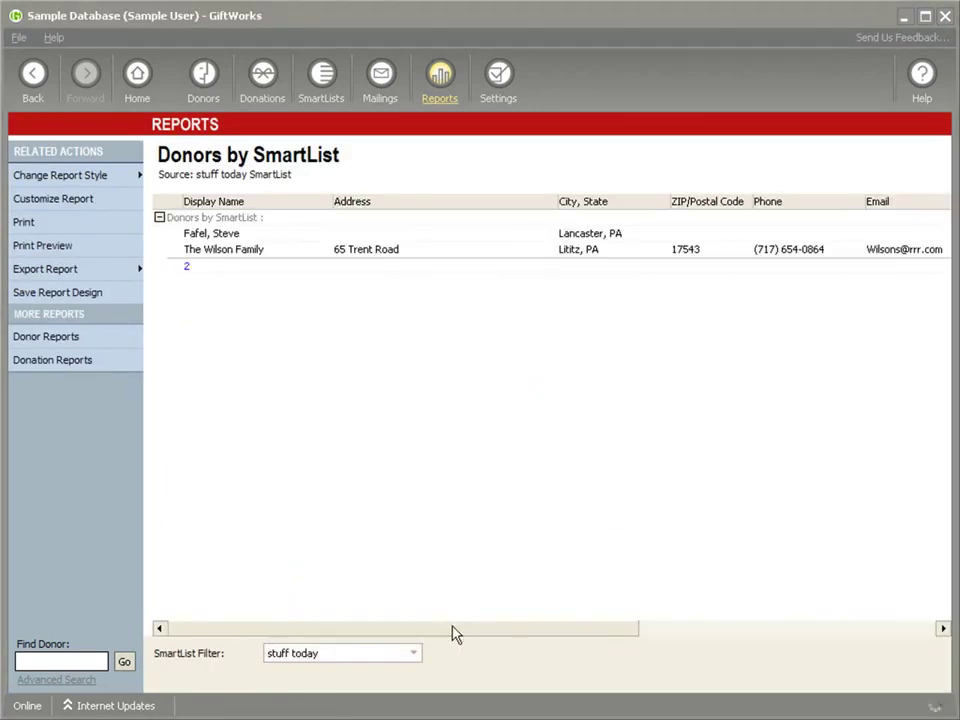
left_click_drag(439, 632, 746, 630)
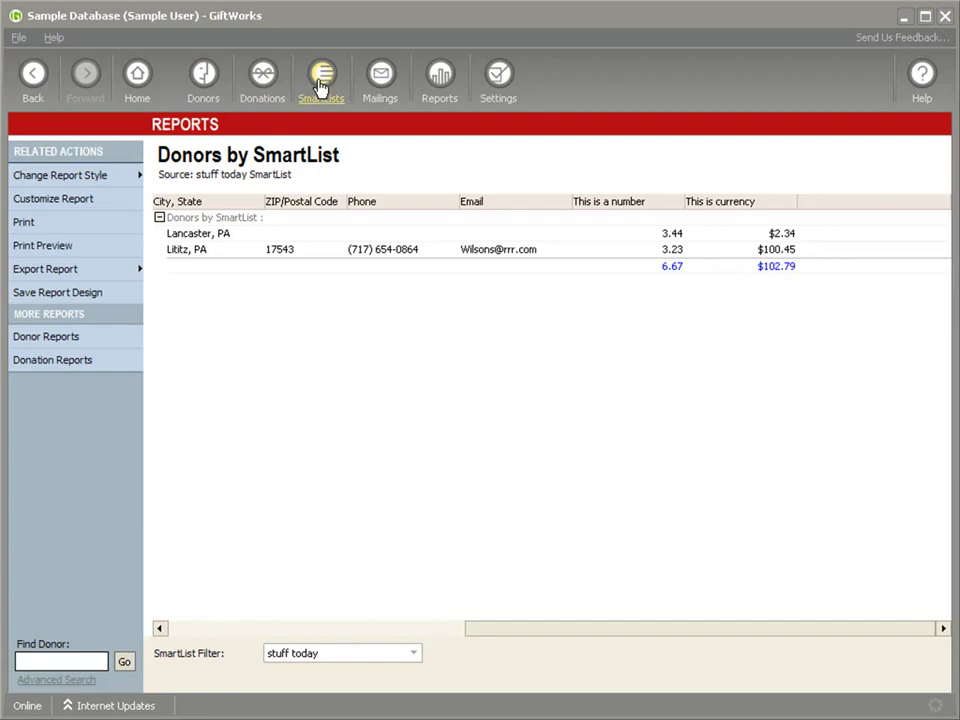
- Pass through Mailings and return to the main Reports page
left_click(383, 82)
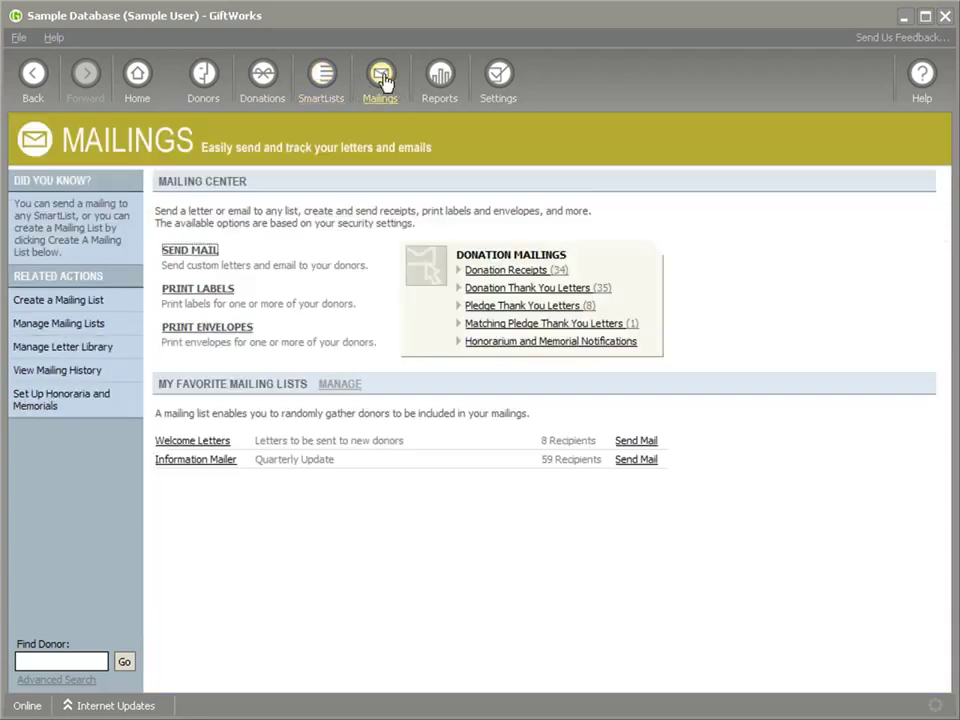
left_click(430, 85)
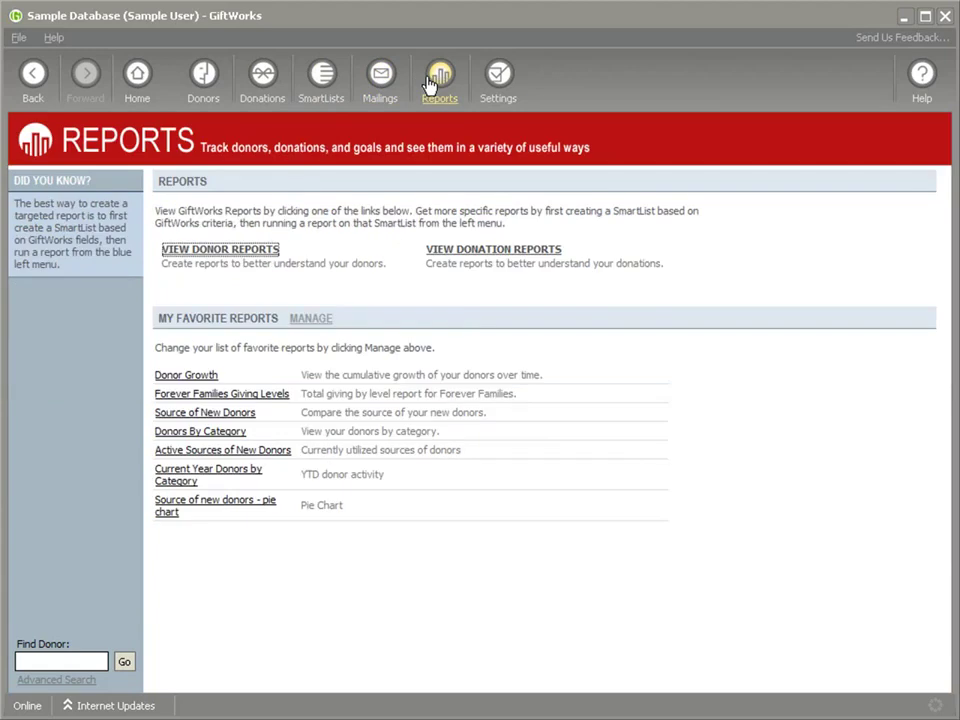